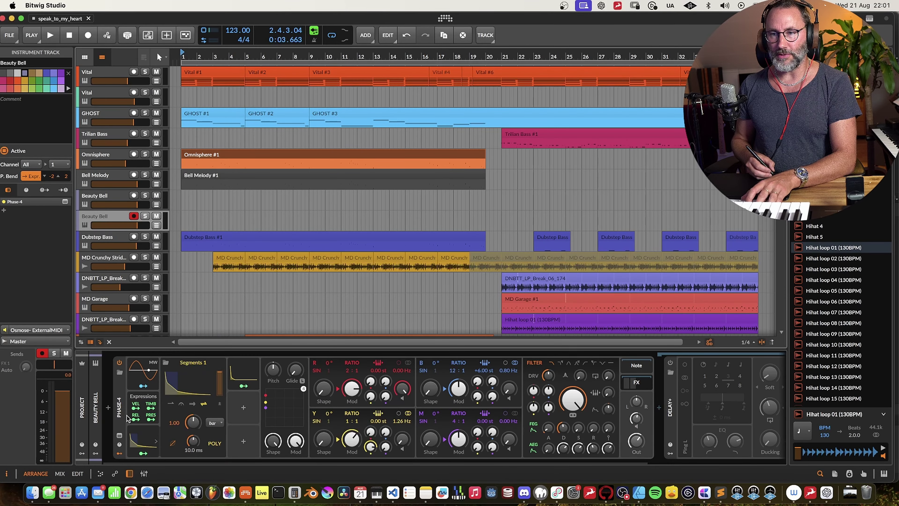
Load the default preset on the Beauty Bell track's Phase-4 synth and open the device's expanded view
left_click(127, 418)
right_click(118, 402)
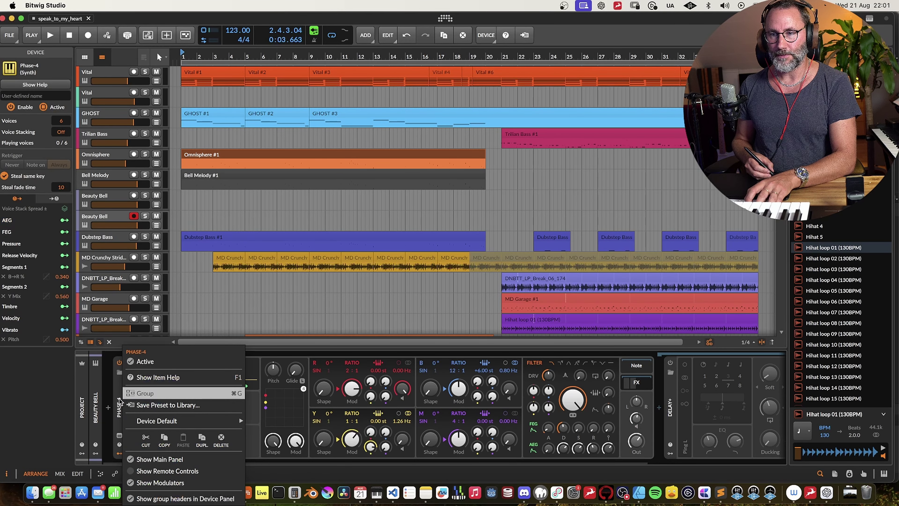
mouse_move(209, 423)
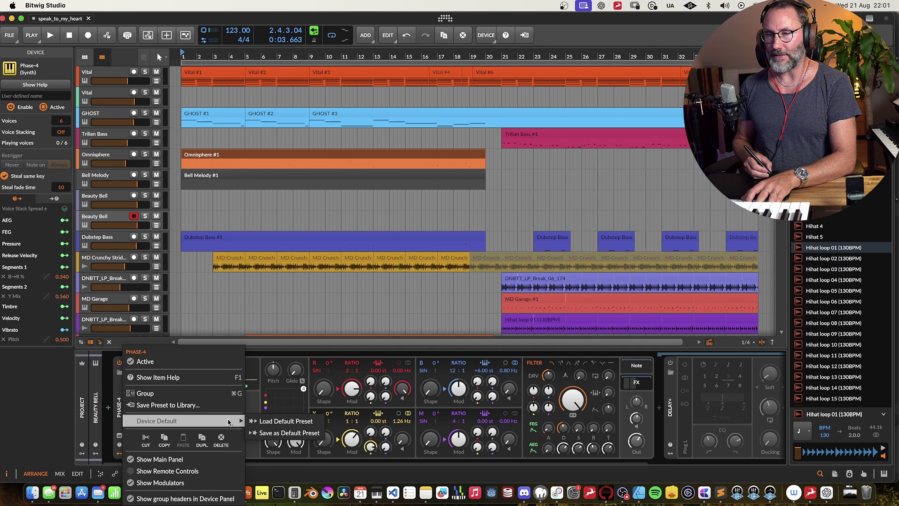
left_click(287, 422)
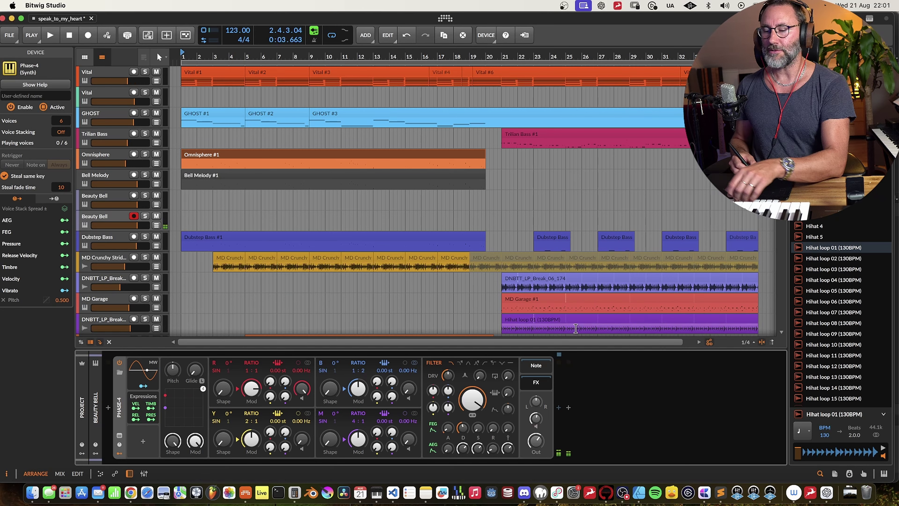
left_click(120, 435)
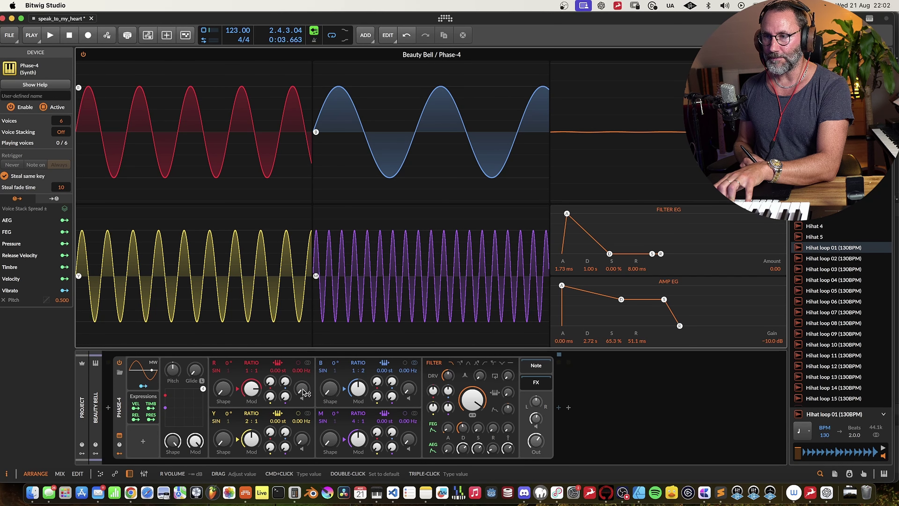
Make oscillator B audible at a 1:1 ratio with about 4.11 % Y→B modulation
left_click_drag(408, 389, 408, 389)
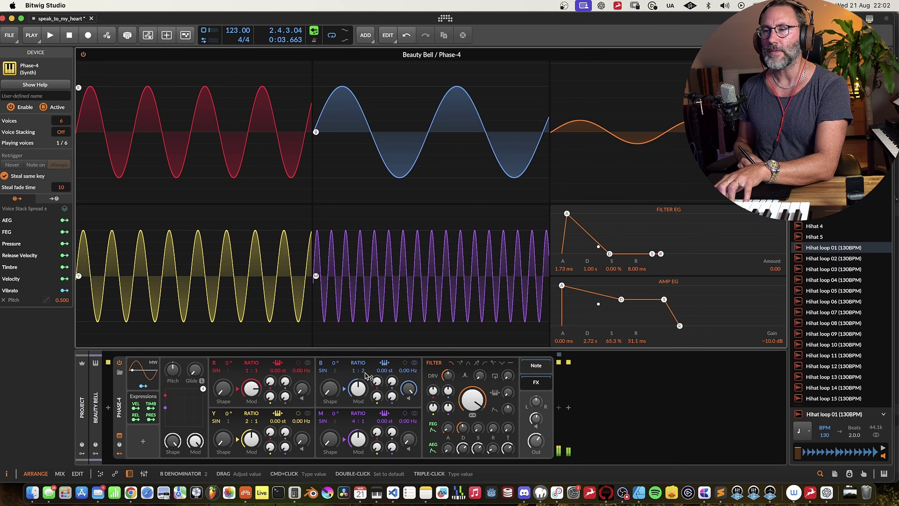
left_click_drag(365, 371, 365, 377)
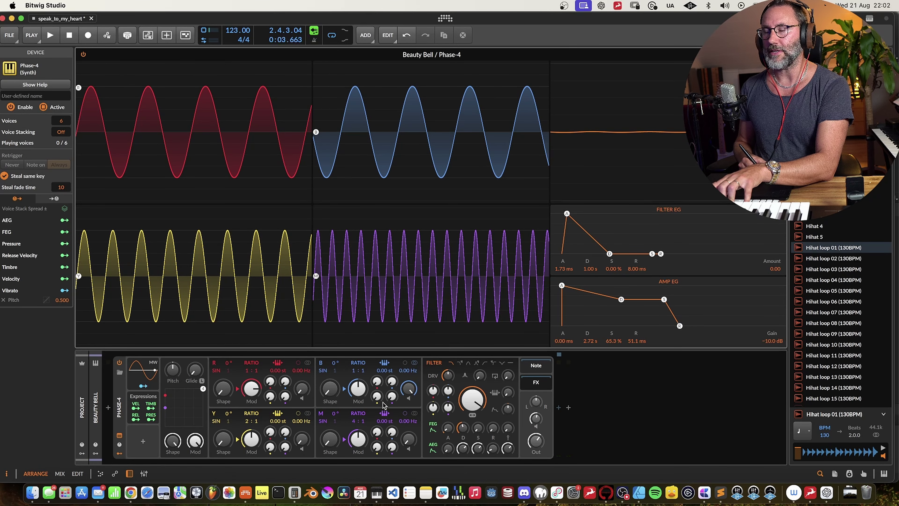
left_click_drag(377, 396, 378, 396)
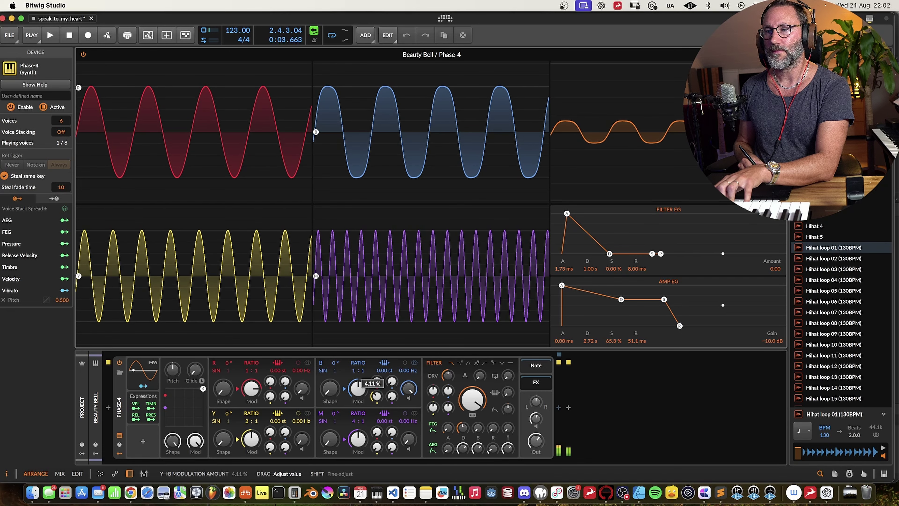
left_click_drag(378, 395, 378, 395)
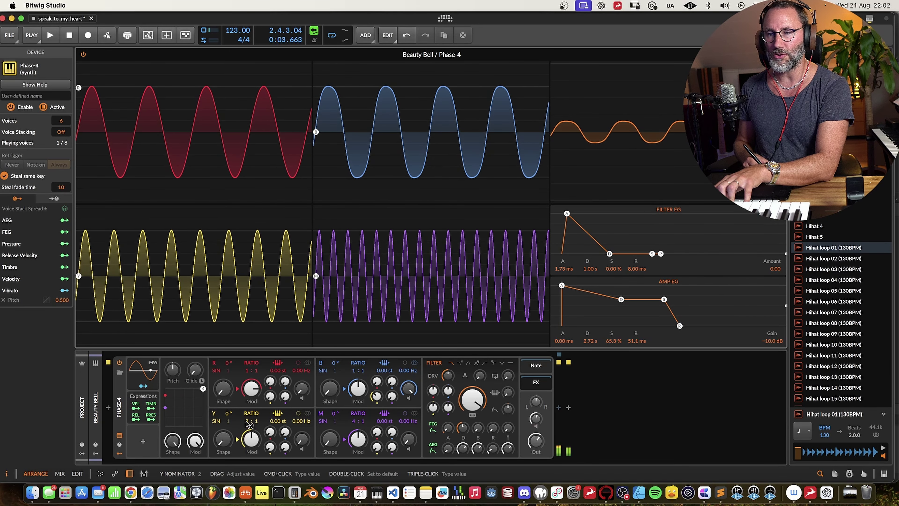
Set oscillator Y's ratio to 7:1, its pitch offset to +0.02 st and its frequency offset to 2.15 Hz
left_click_drag(248, 423, 248, 423)
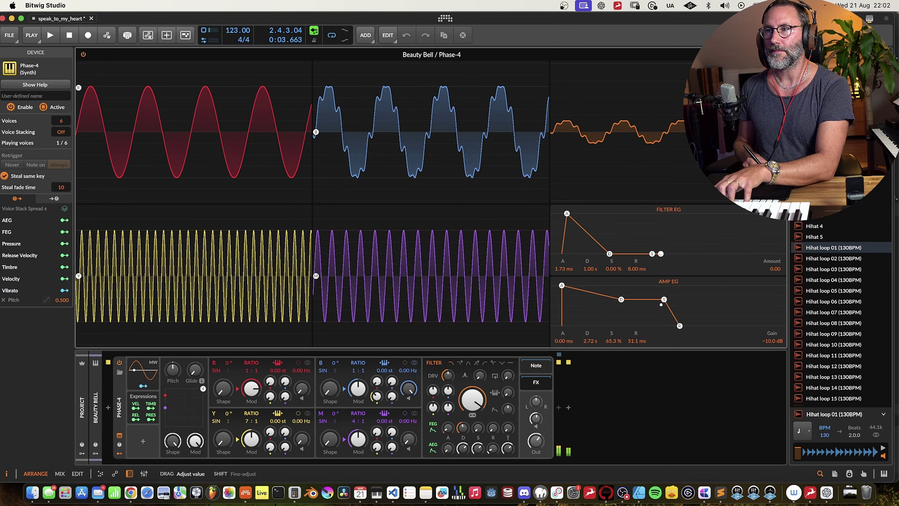
left_click_drag(248, 422, 277, 422)
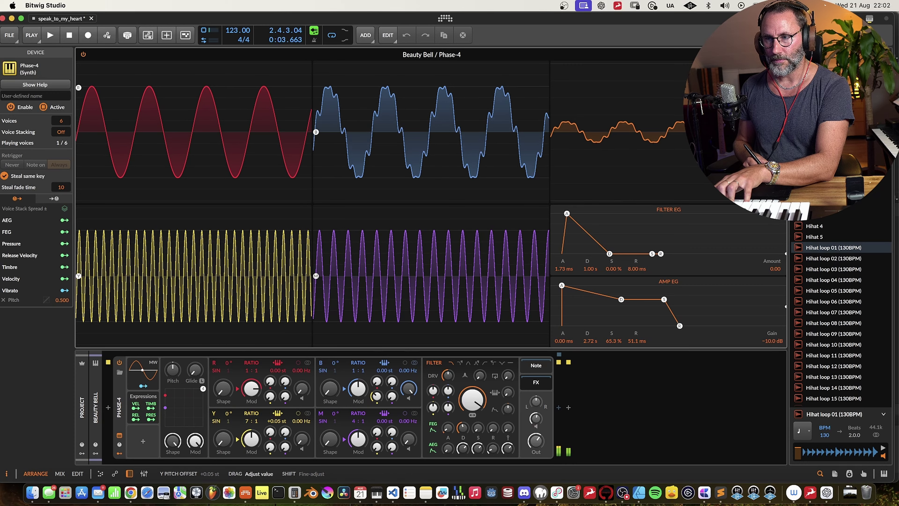
left_click_drag(270, 423, 300, 423)
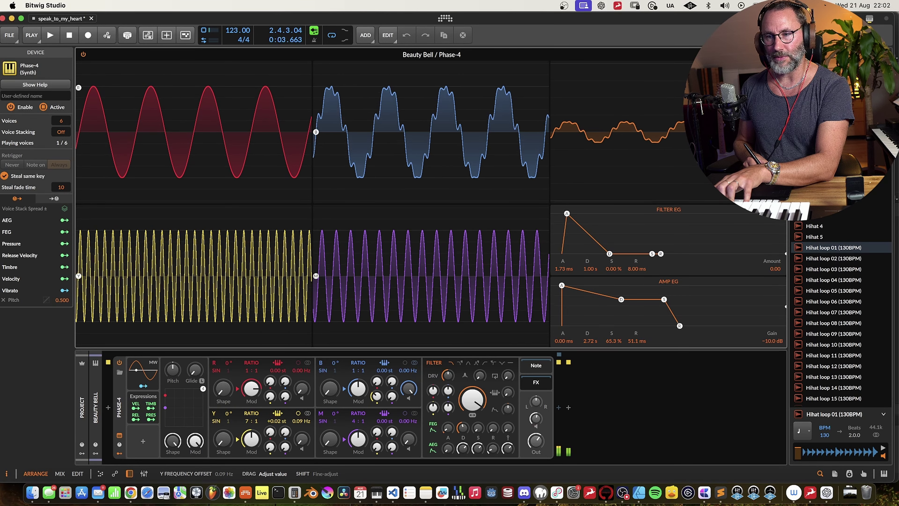
left_click_drag(300, 424, 300, 423)
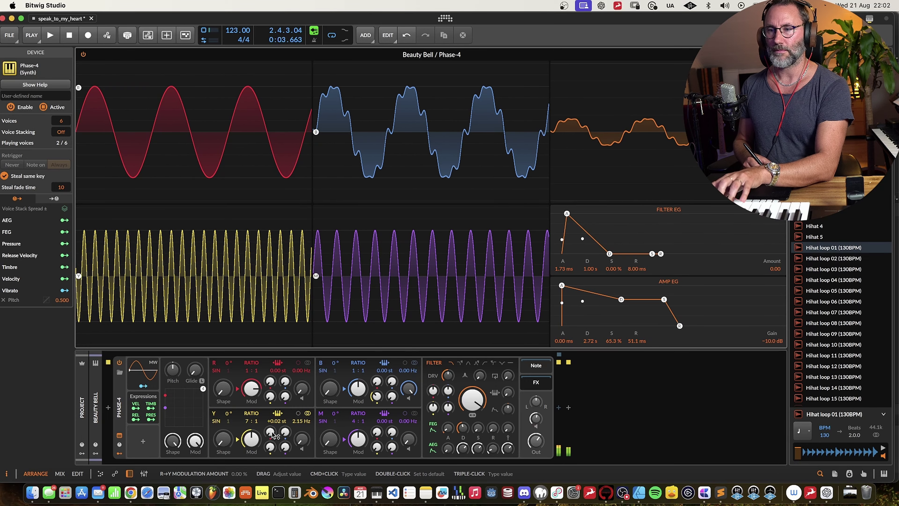
Raise oscillator Y's Mod amount and switch its waveform to DBL
left_click_drag(252, 440, 251, 440)
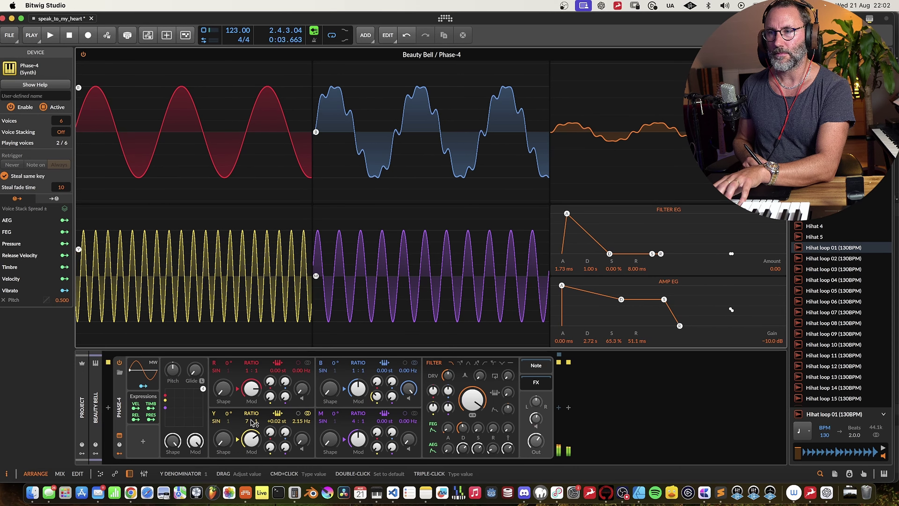
left_click_drag(358, 387, 358, 388)
left_click_drag(251, 421, 242, 423)
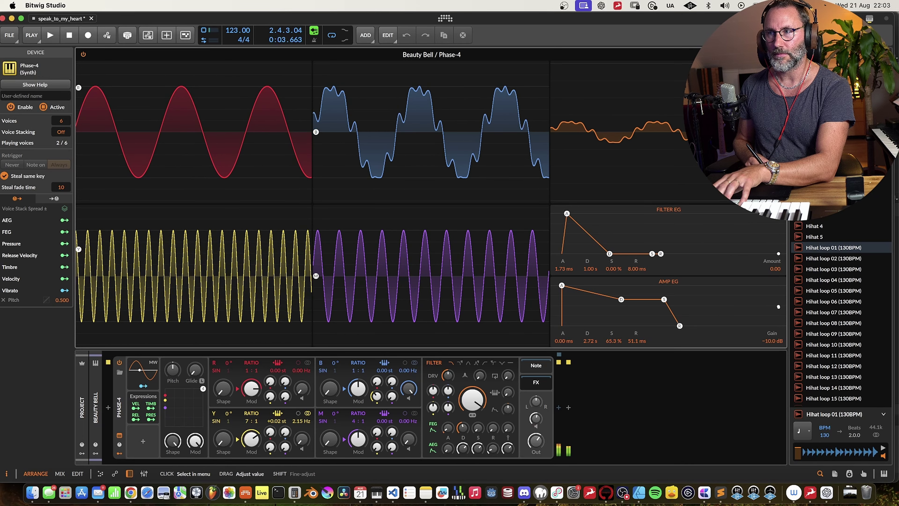
left_click_drag(251, 440, 251, 418)
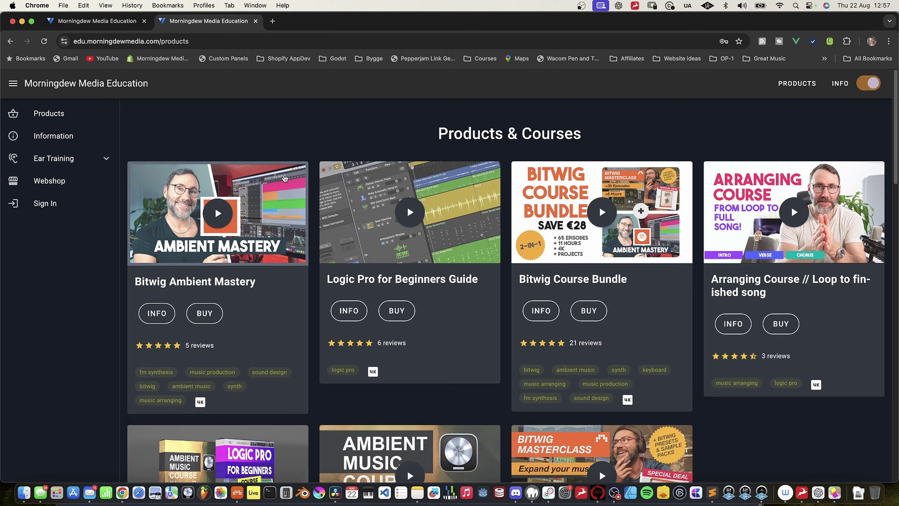
scroll(285, 178, "down", 3)
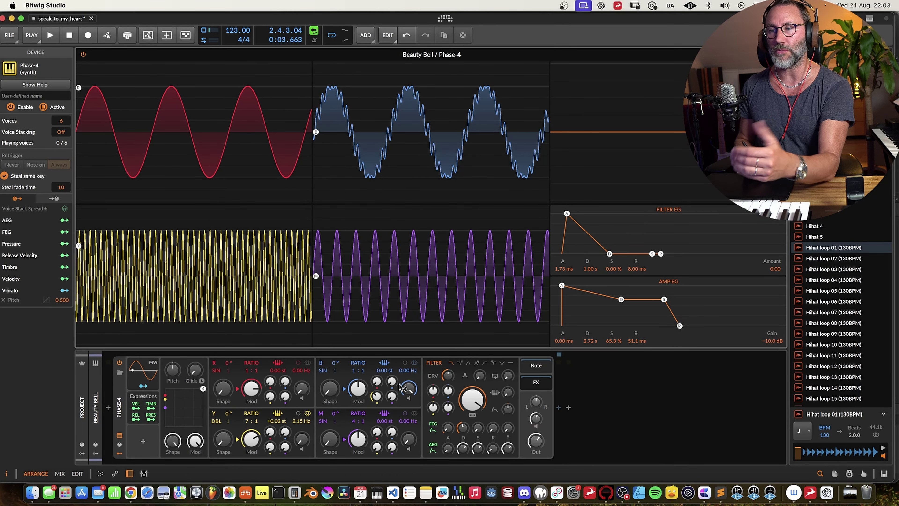
Silence oscillator B's output and raise oscillator R's output volume to 0.0 dB
left_click_drag(410, 390, 410, 409)
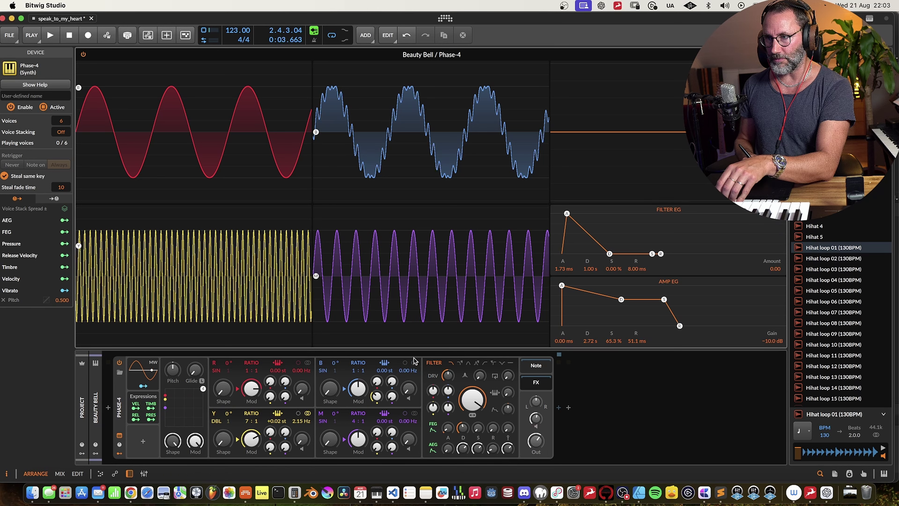
left_click_drag(302, 388, 301, 399)
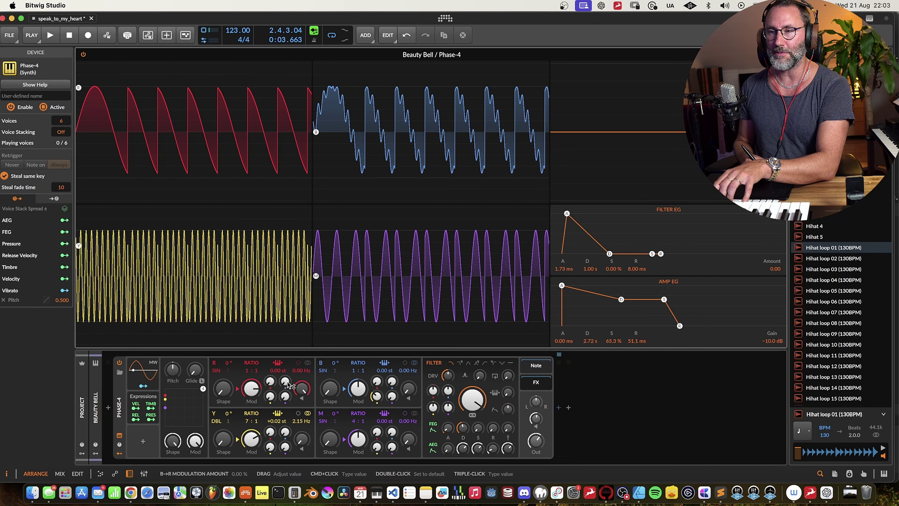
Set oscillator B's ratio to 1:2 and sweep the B→R modulation amount between zero and about 16.2 %, leaving it raised
left_click_drag(287, 384, 292, 357)
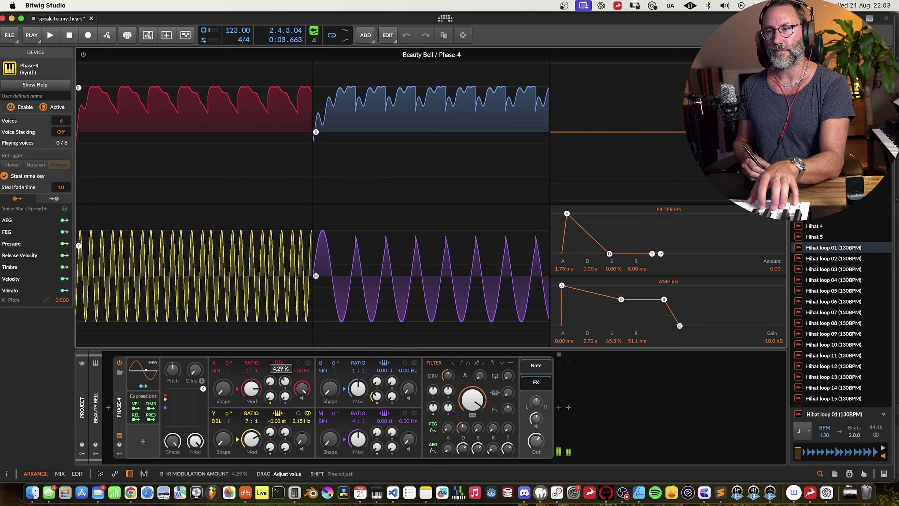
left_click_drag(358, 371, 358, 374)
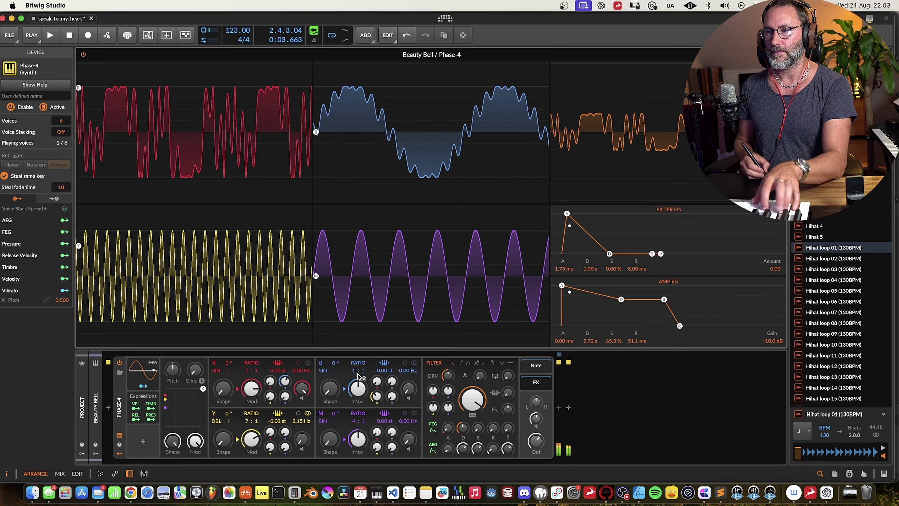
left_click_drag(285, 380, 284, 400)
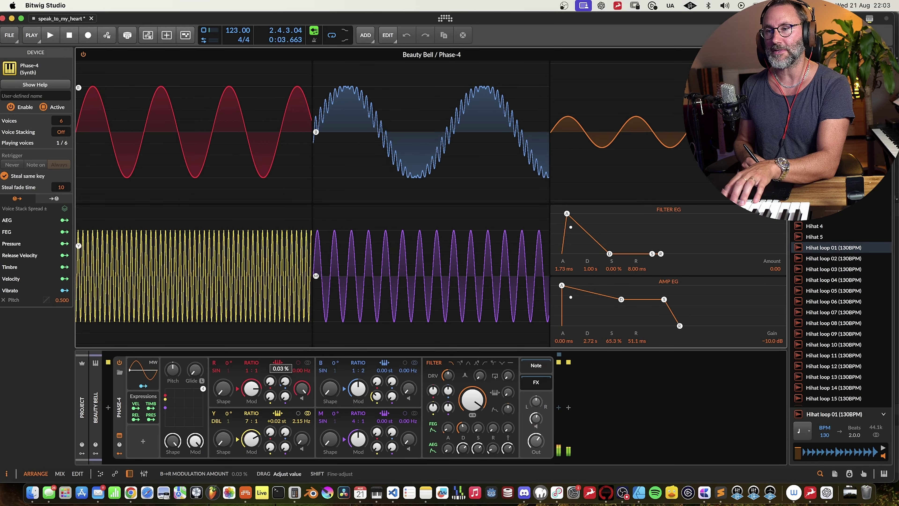
left_click_drag(285, 381, 285, 370)
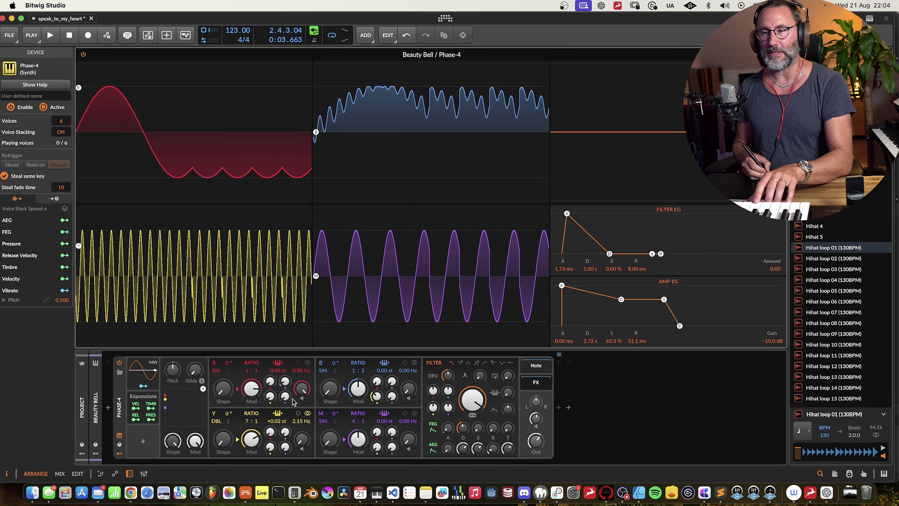
mouse_move(289, 383)
left_mouse_down()
mouse_move(288, 360)
mouse_move(289, 384)
left_mouse_up()
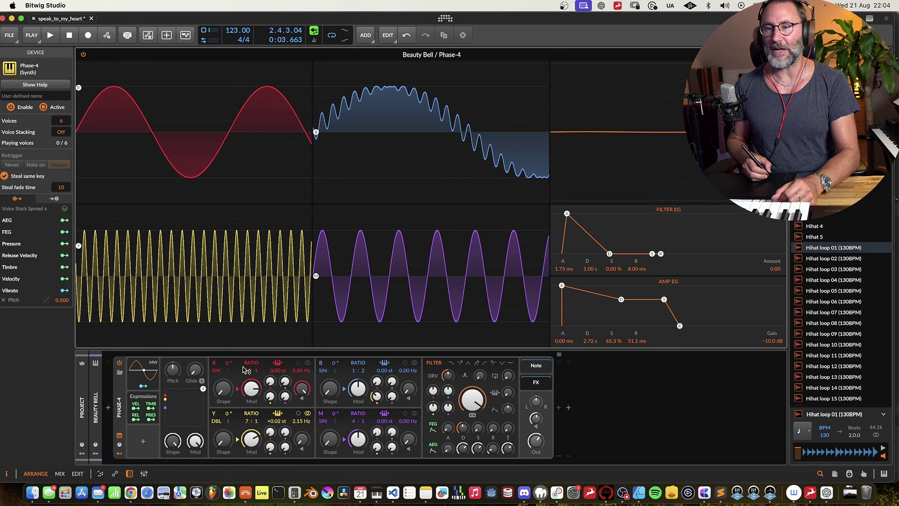
left_click_drag(289, 381, 290, 376)
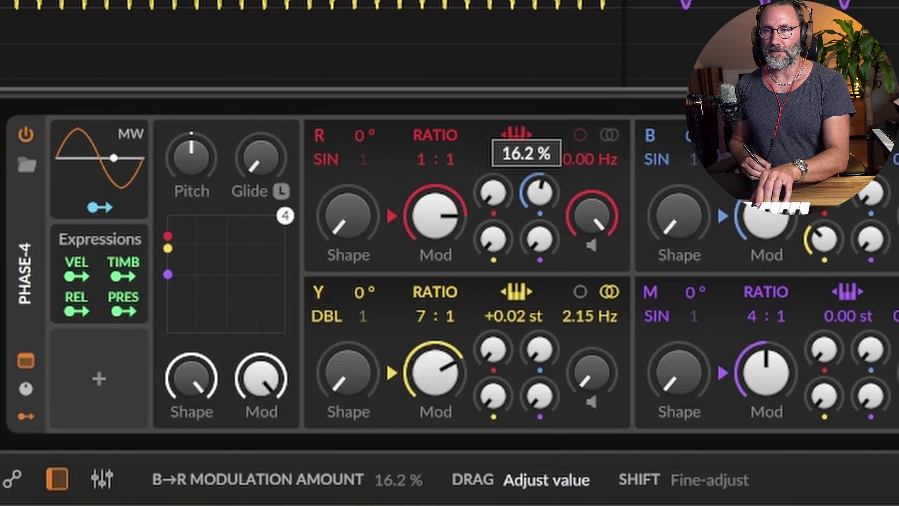
left_click_drag(539, 191, 540, 193)
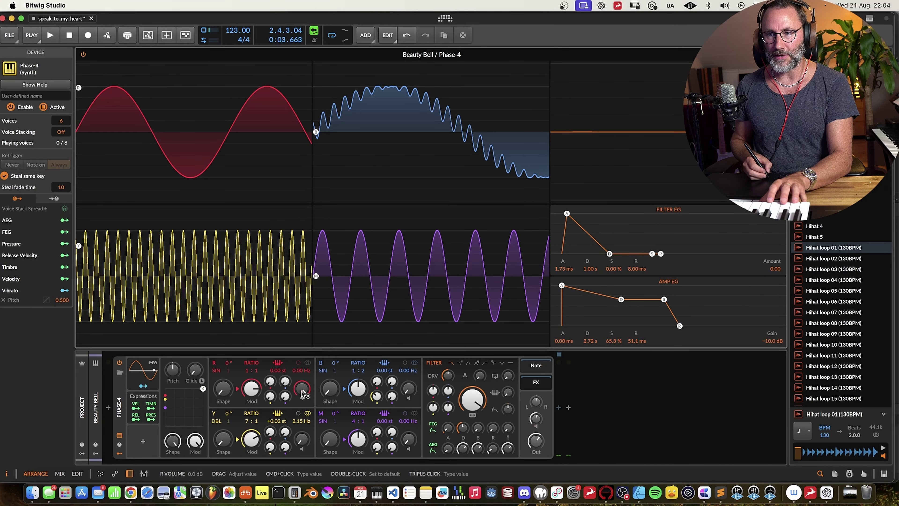
left_click_drag(285, 381, 285, 382)
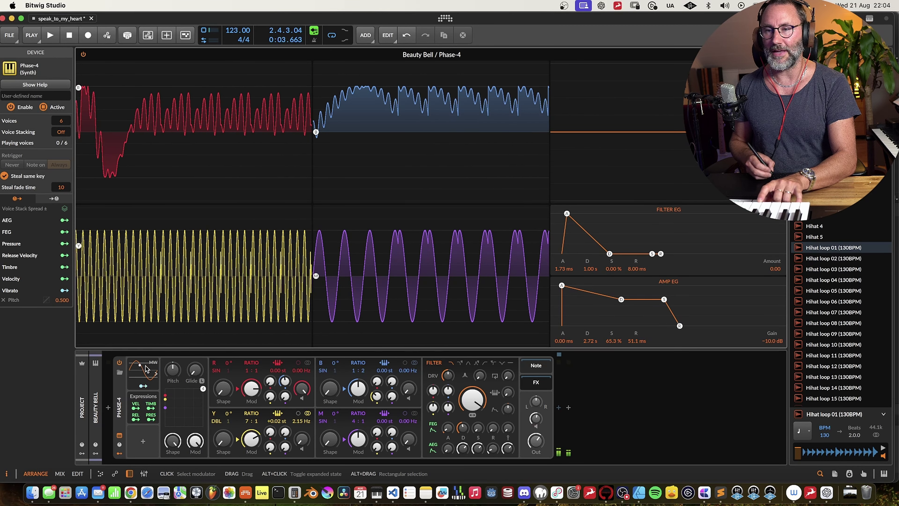
Replace Phase-4's Vibrato modulator with a MIDI modulator
right_click(141, 369)
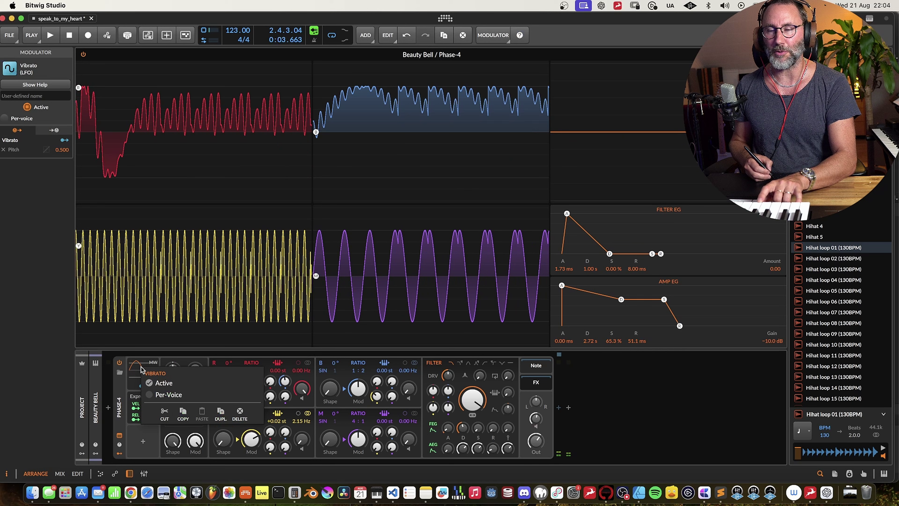
left_click(240, 414)
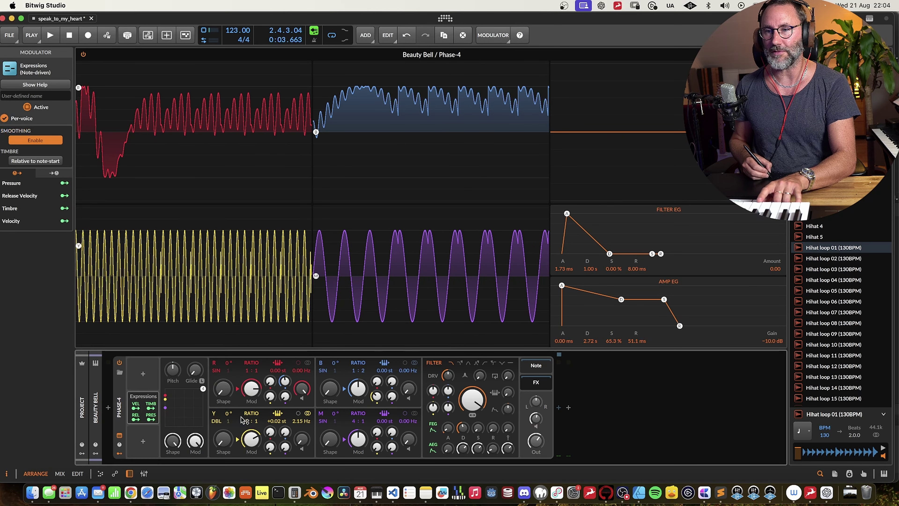
left_click(143, 375)
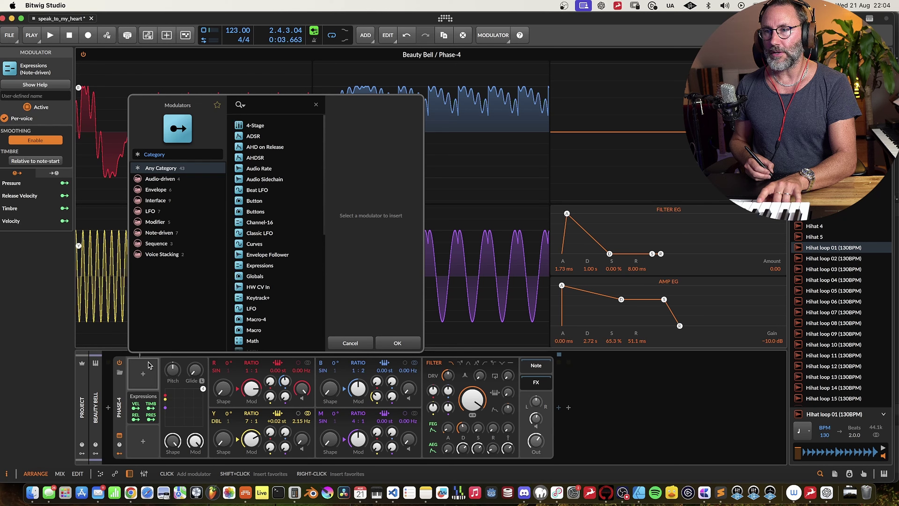
left_click(268, 266)
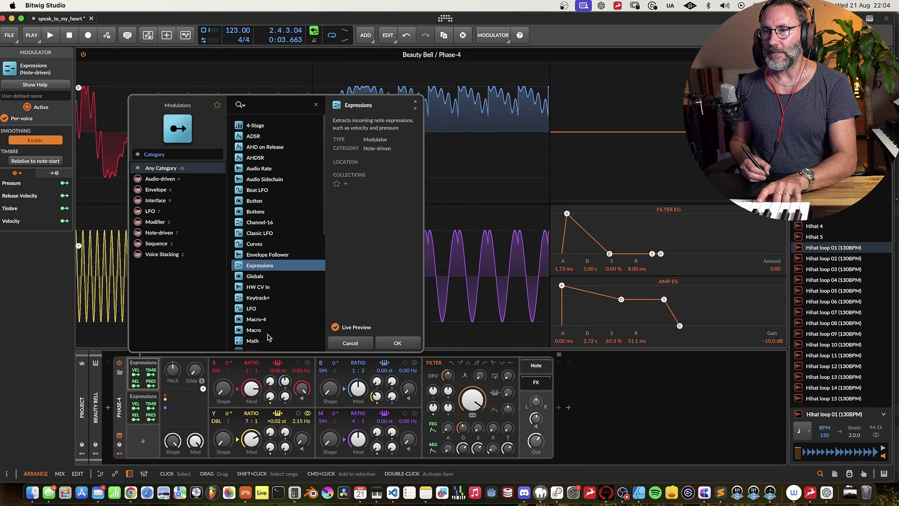
scroll(288, 311, "down", 5)
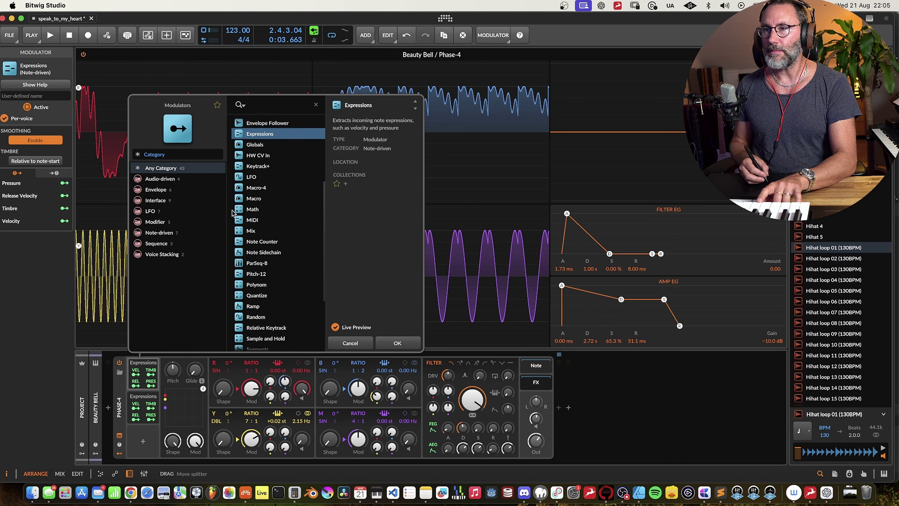
left_click(265, 224)
left_click(405, 344)
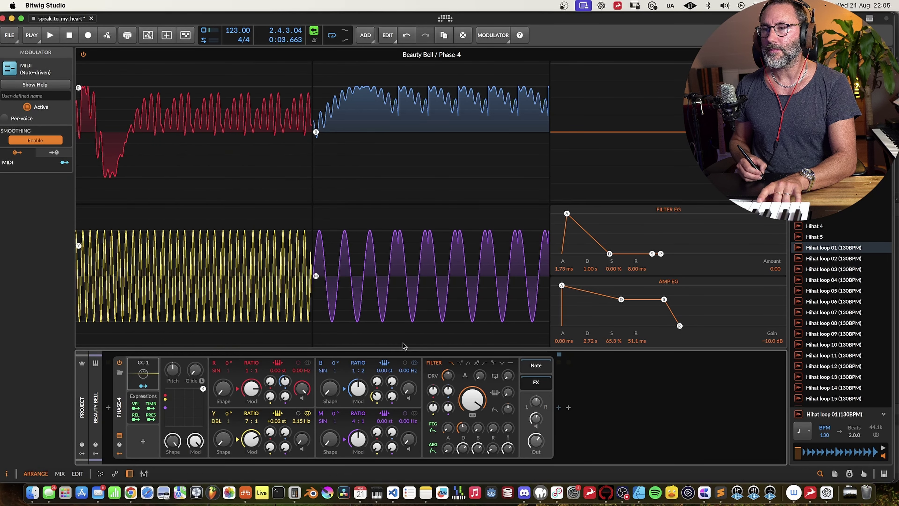
Map the MIDI CC 1 modulator to the B→R modulation amount with a depth of 0.510
left_click(150, 386)
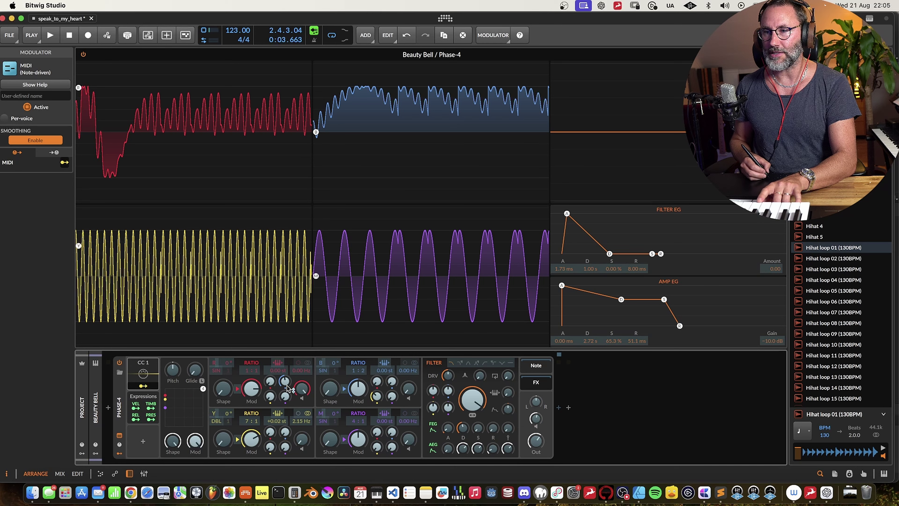
left_click_drag(286, 384, 286, 361)
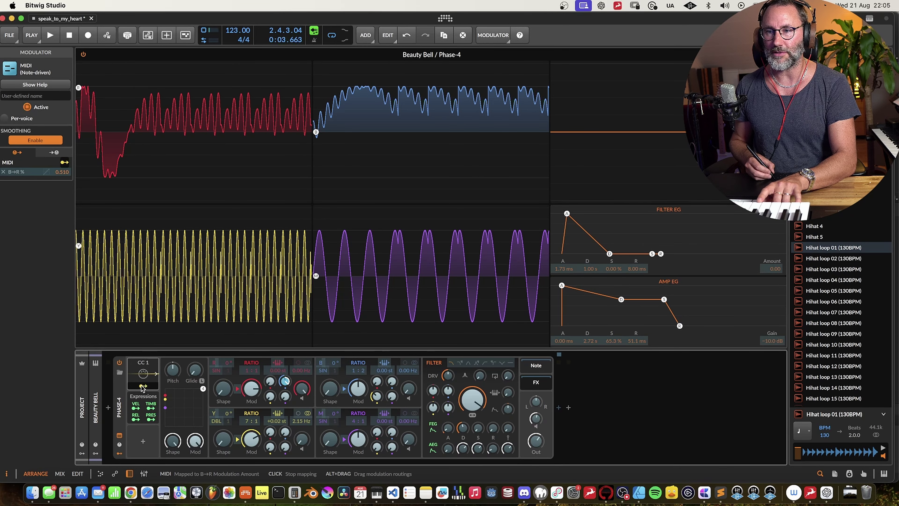
left_click(142, 388)
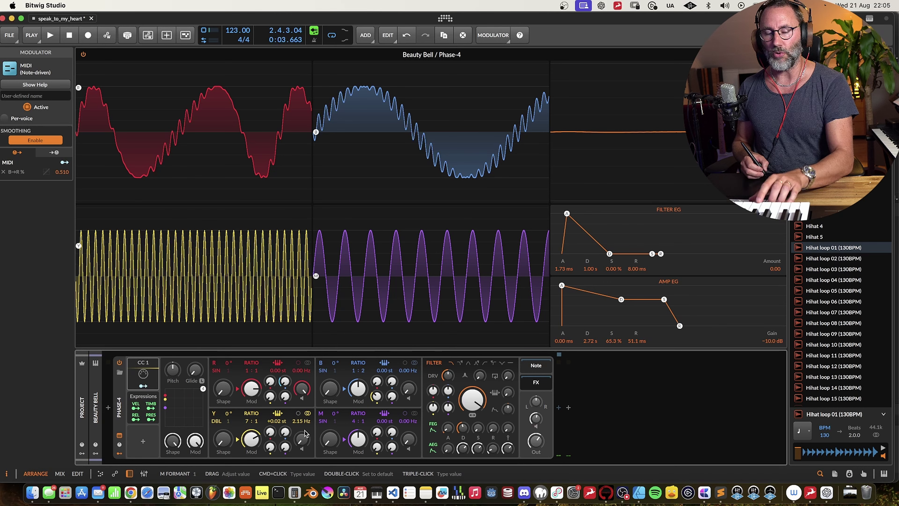
Set oscillator Y's ratio to 8:1 and its feedback to about 1.66 %, and detune it by -0.02 st and 0.33 Hz
left_click_drag(257, 432, 258, 427)
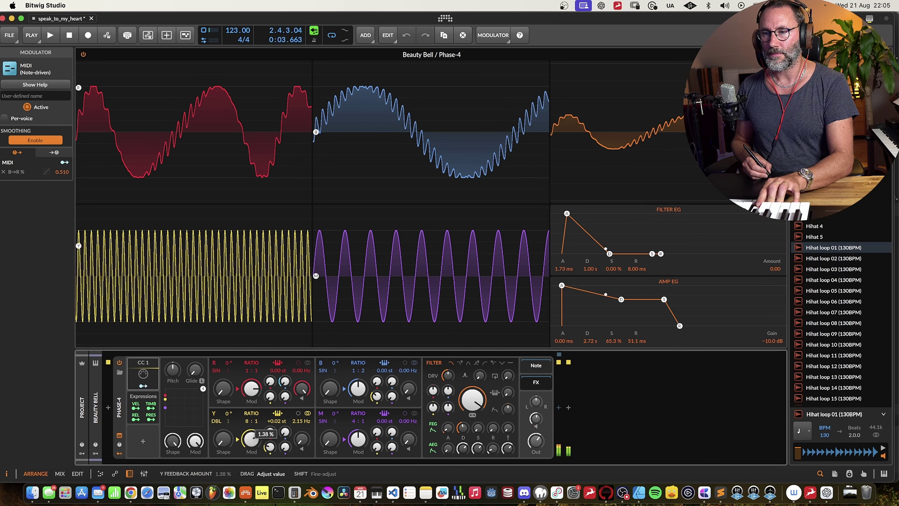
scroll(278, 445, "down", 3)
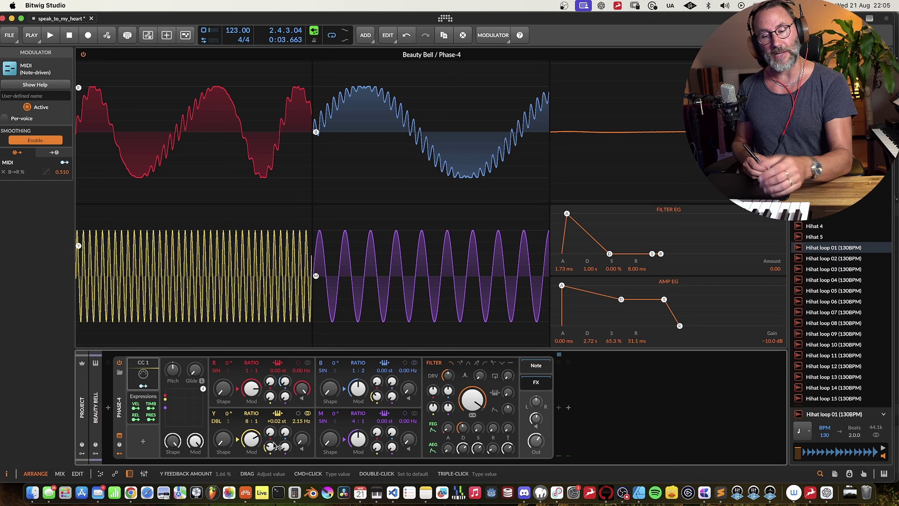
left_click_drag(220, 421, 220, 418)
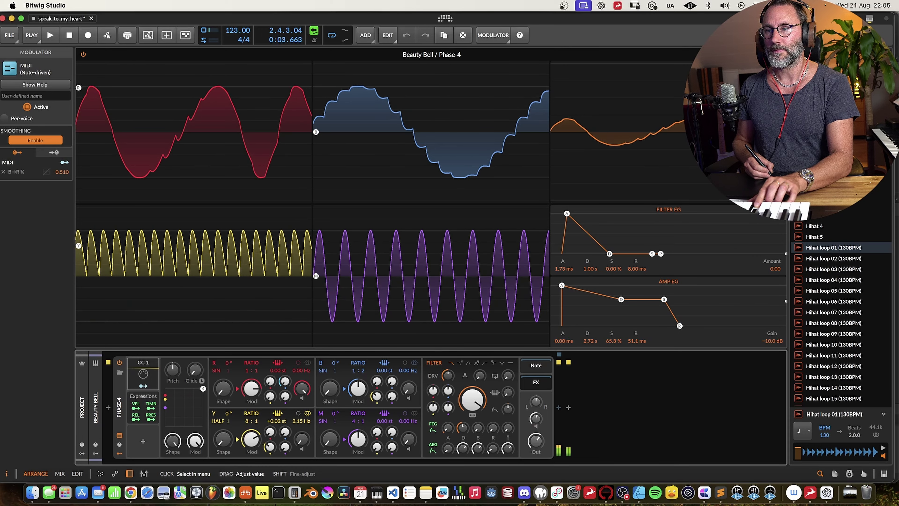
left_click_drag(277, 423, 301, 419)
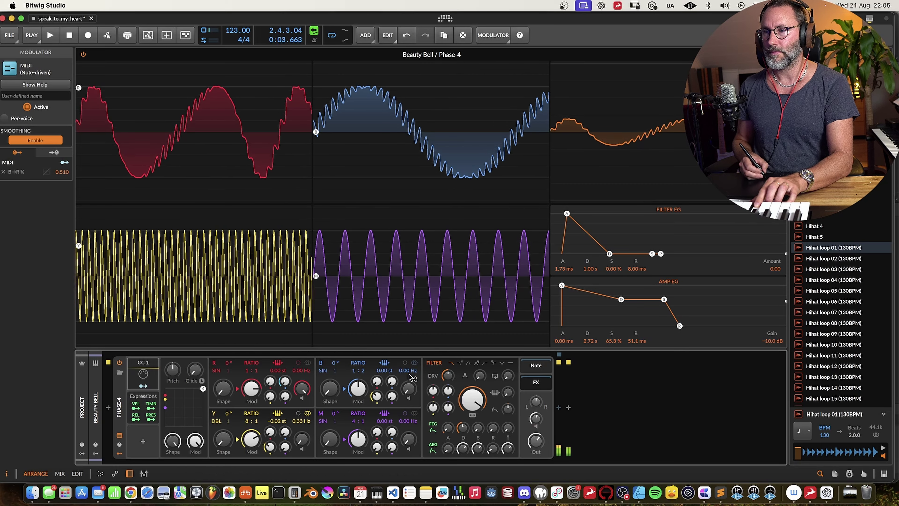
Detune oscillator B by 0.37 Hz
left_click_drag(408, 370, 408, 373)
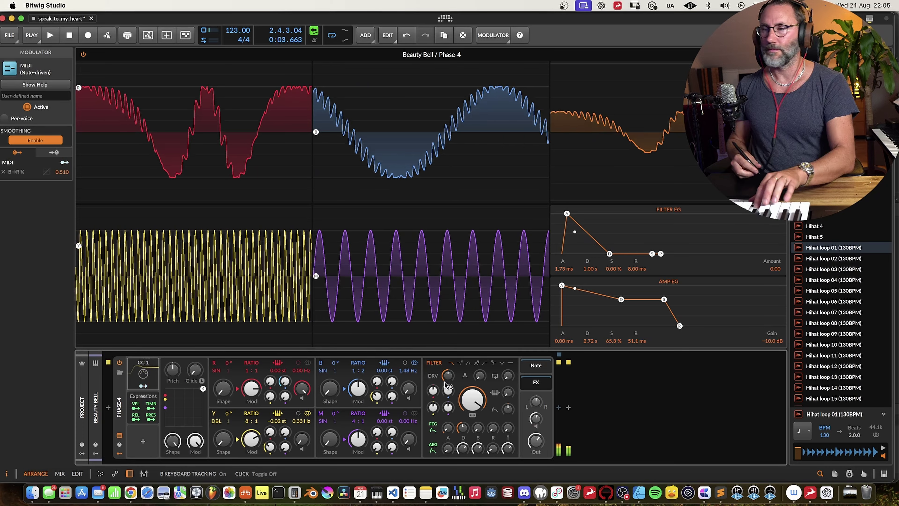
left_click_drag(408, 370, 391, 345)
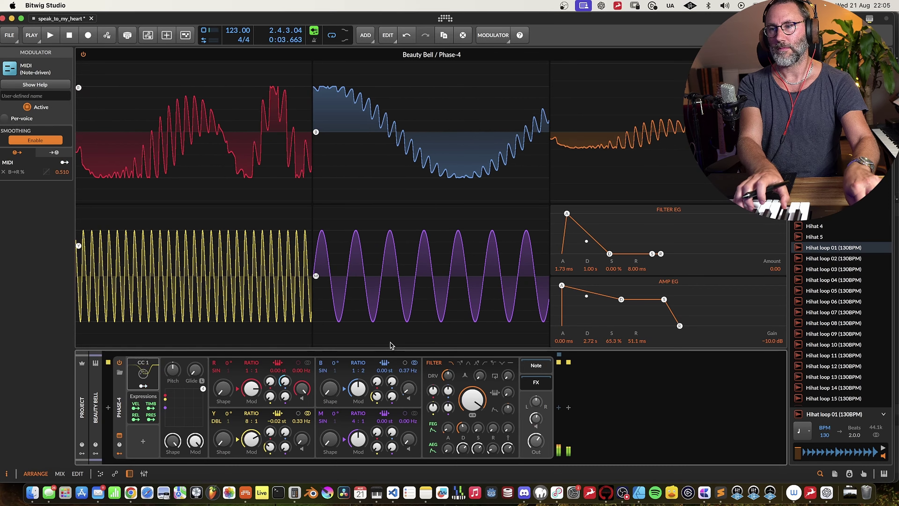
Set oscillator M's ratio to 11:1 and oscillator R's to 1:2, and give oscillator B the DBL waveform with +0.01 st detune
left_click_drag(269, 432, 270, 430)
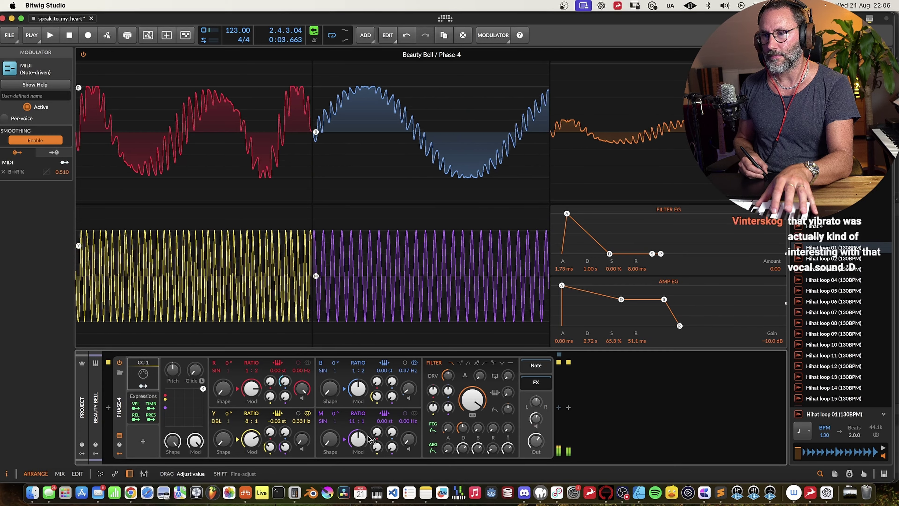
mouse_move(377, 431)
left_mouse_down()
mouse_move(358, 439)
mouse_move(392, 430)
left_mouse_up()
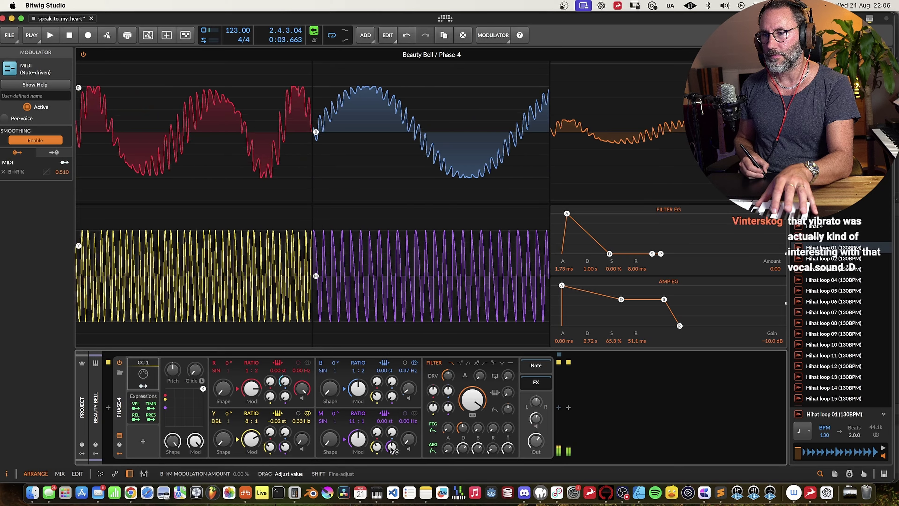
left_click_drag(447, 376, 448, 375)
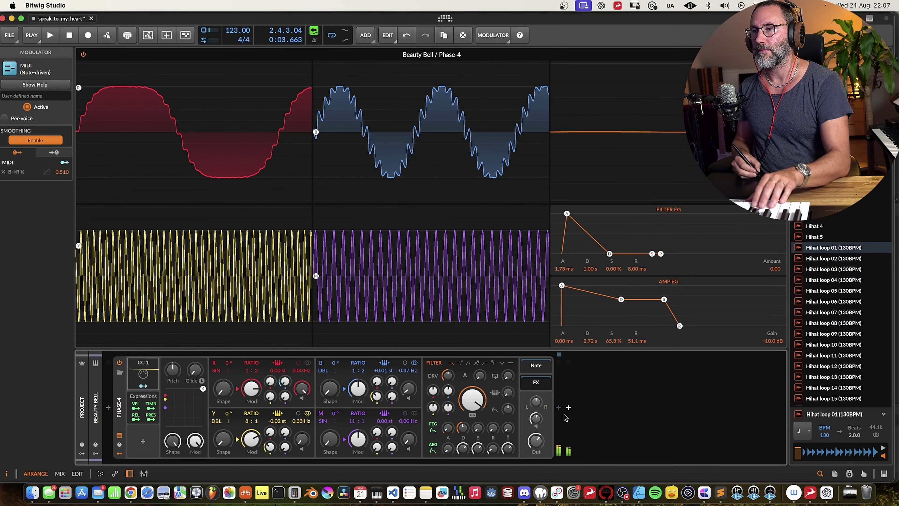
Insert the ValhallaRoom reverb after Phase-4 in the device chain
left_click(559, 409)
type("rev")
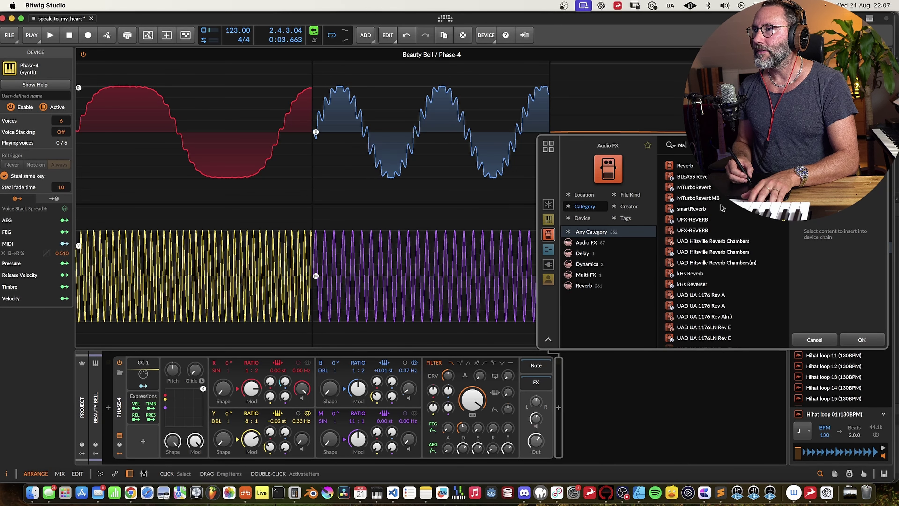
type("val")
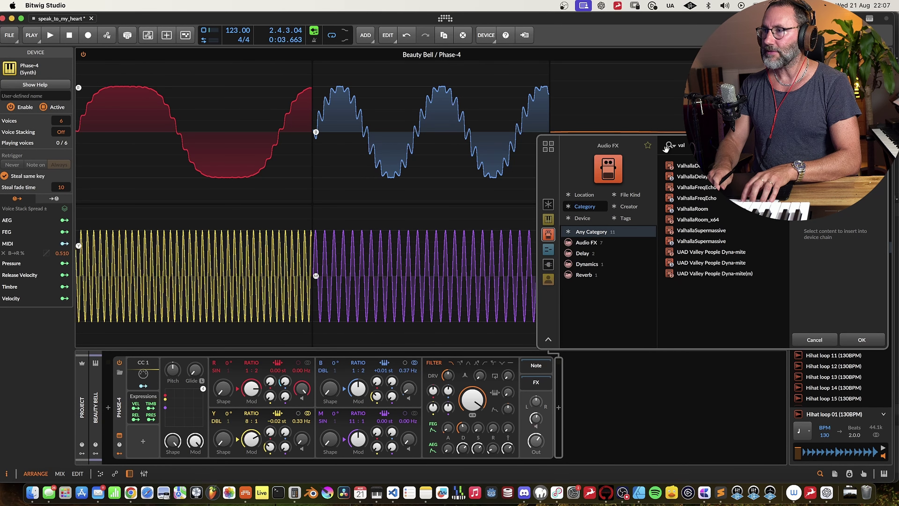
double_click(703, 212)
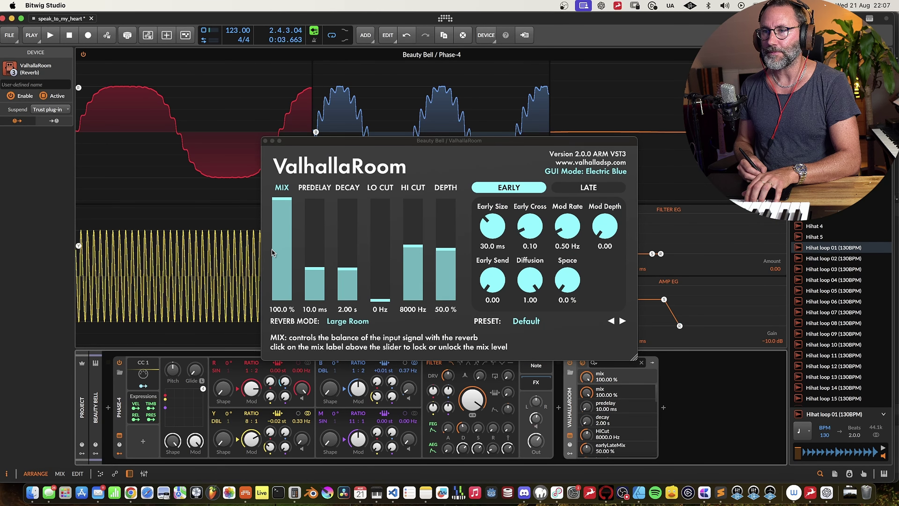
Set ValhallaRoom's mix to 26.6 % and decay to 0.53 s, and close the plug-in window
left_click_drag(280, 249, 281, 273)
left_click_drag(345, 270, 346, 277)
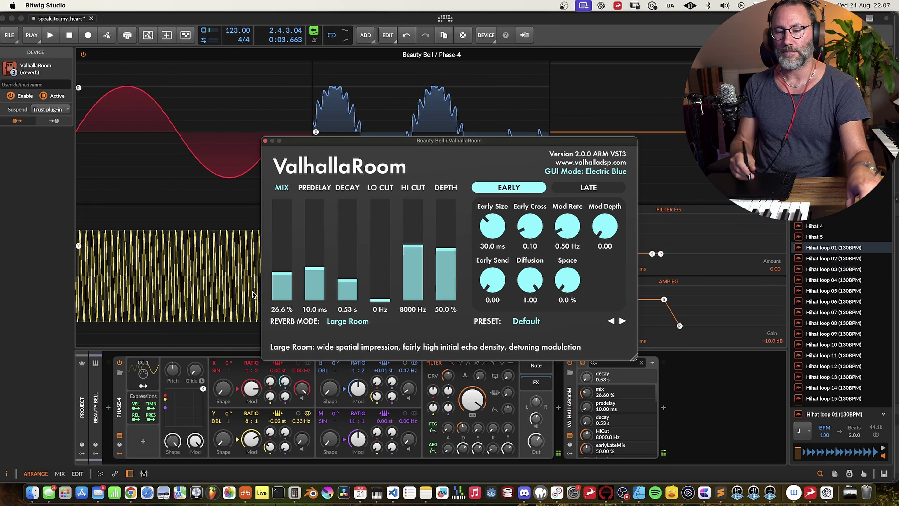
left_click(265, 141)
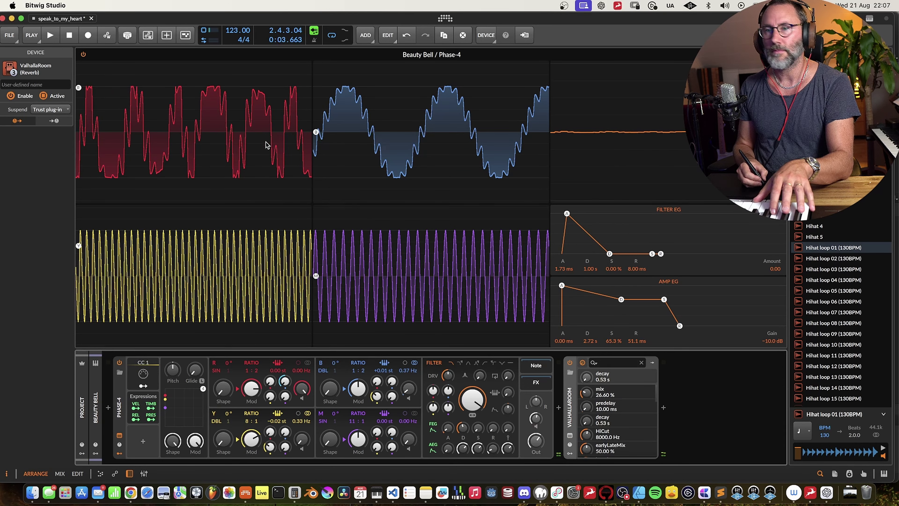
Adjust oscillator Y's overall modulation amount
left_click_drag(251, 439, 251, 430)
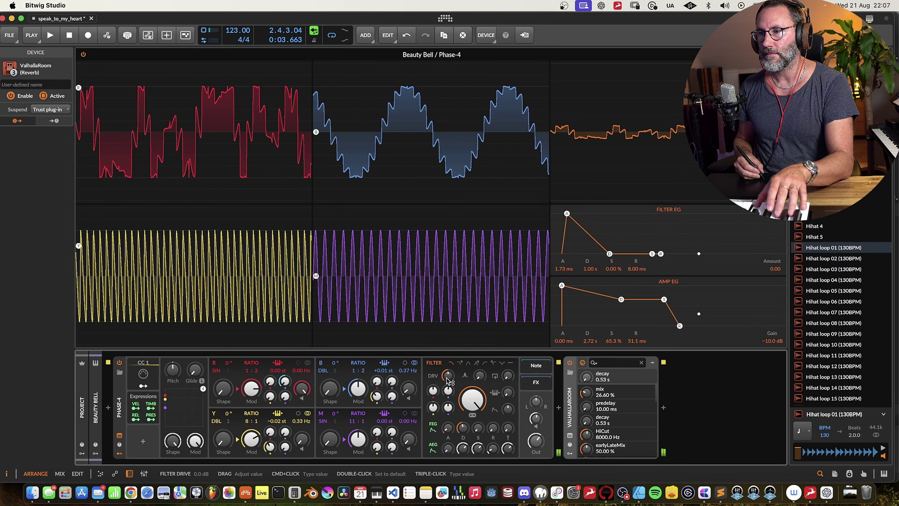